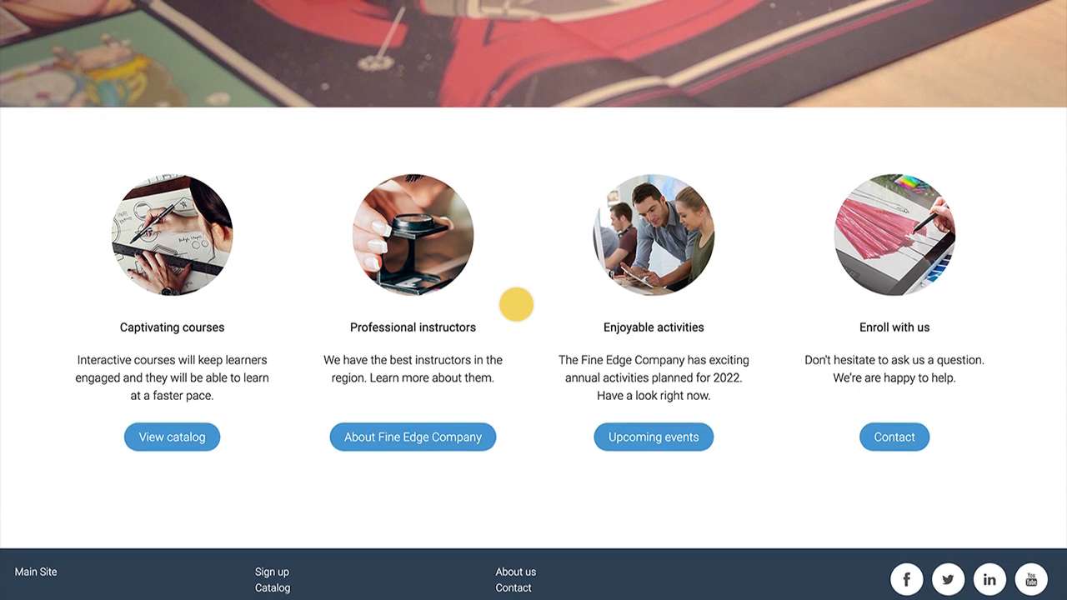
Step: View the portal's About us page and open the admin portal settings
scroll(516, 304, "up", 2)
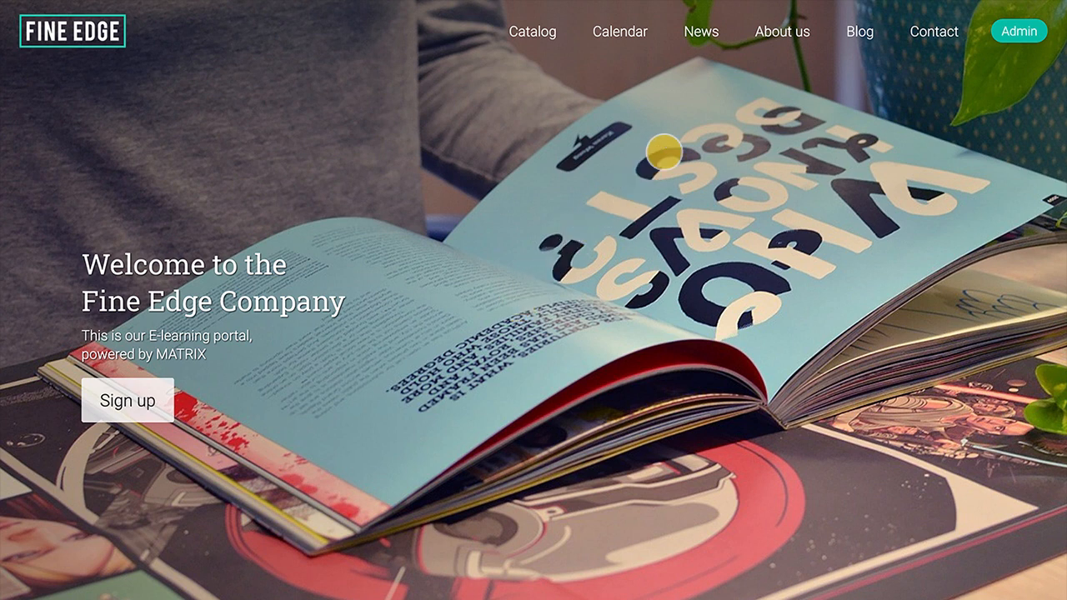
left_click(782, 29)
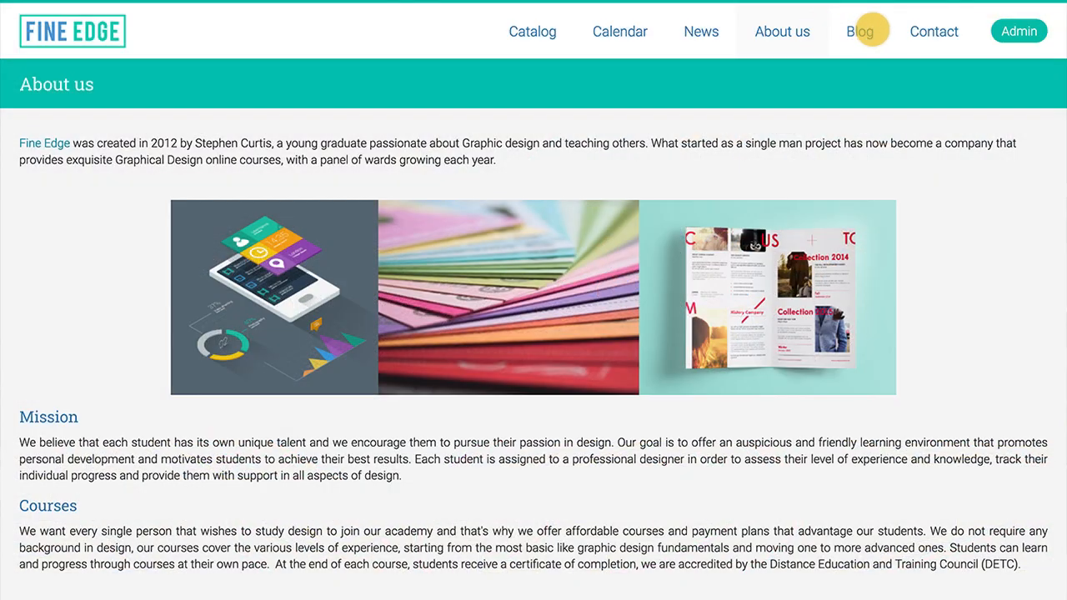
left_click(1017, 31)
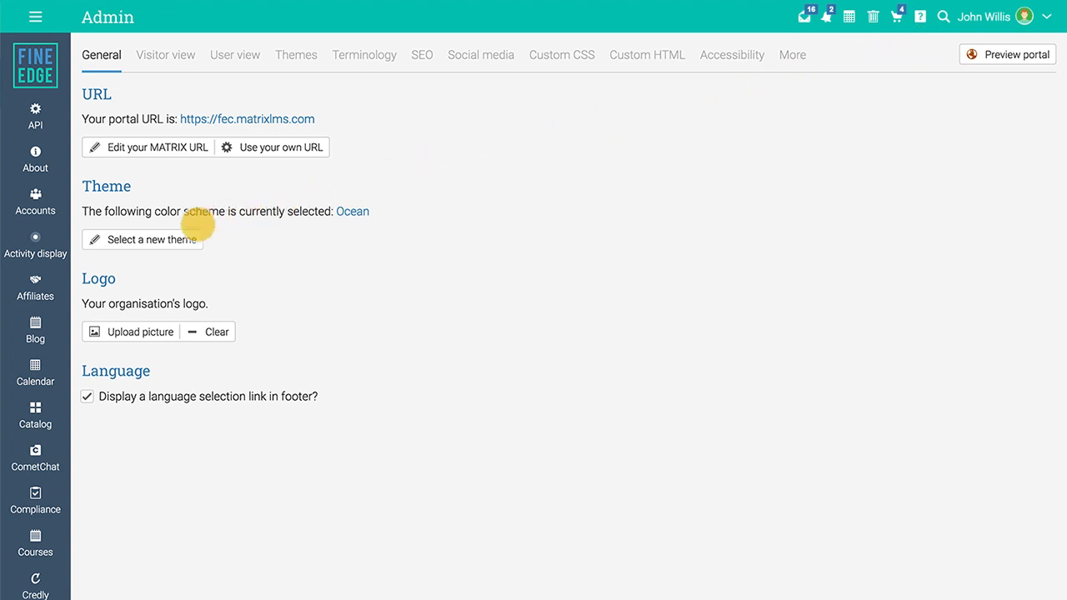
Step: Open the theme selection and allow users to select a separate accessibility theme via their profile settings
left_click(134, 240)
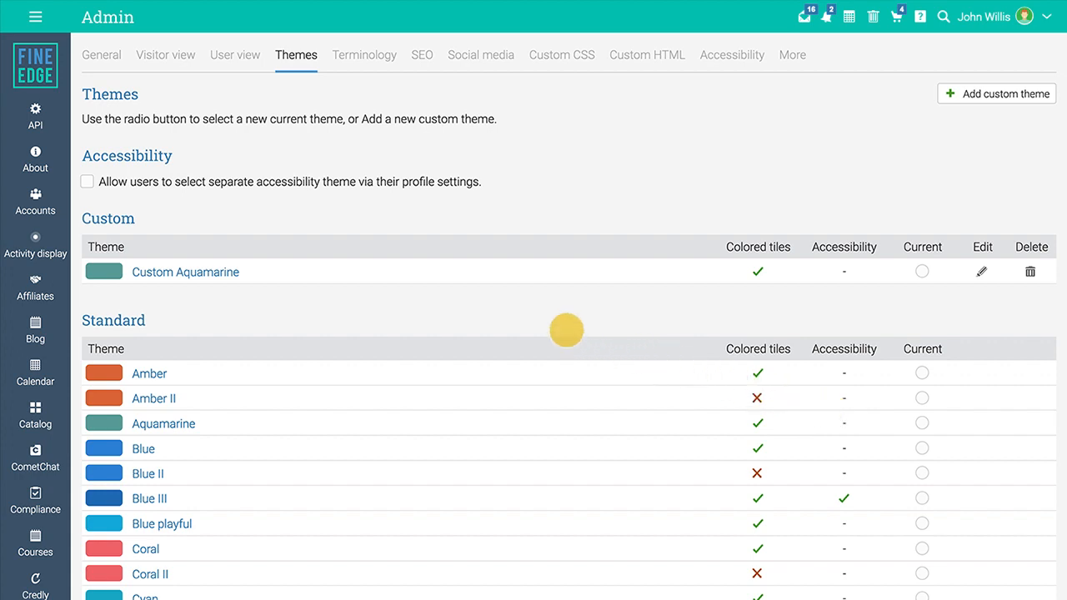
left_click(87, 180)
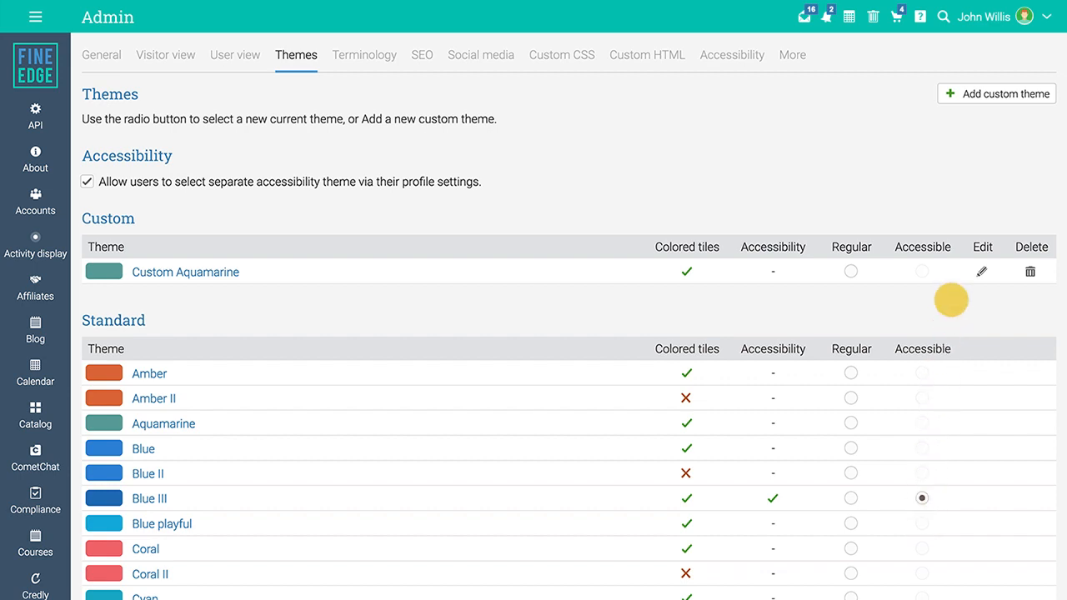
Step: Start a new custom theme and set its top bar background color to #4084BF
left_click(980, 93)
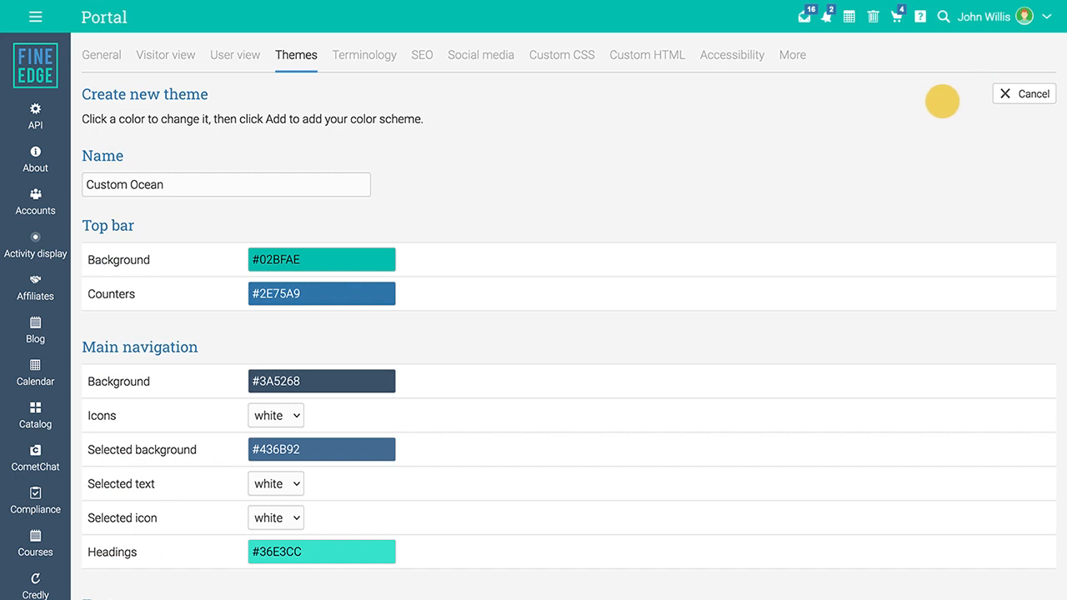
left_click(334, 251)
left_click(334, 305)
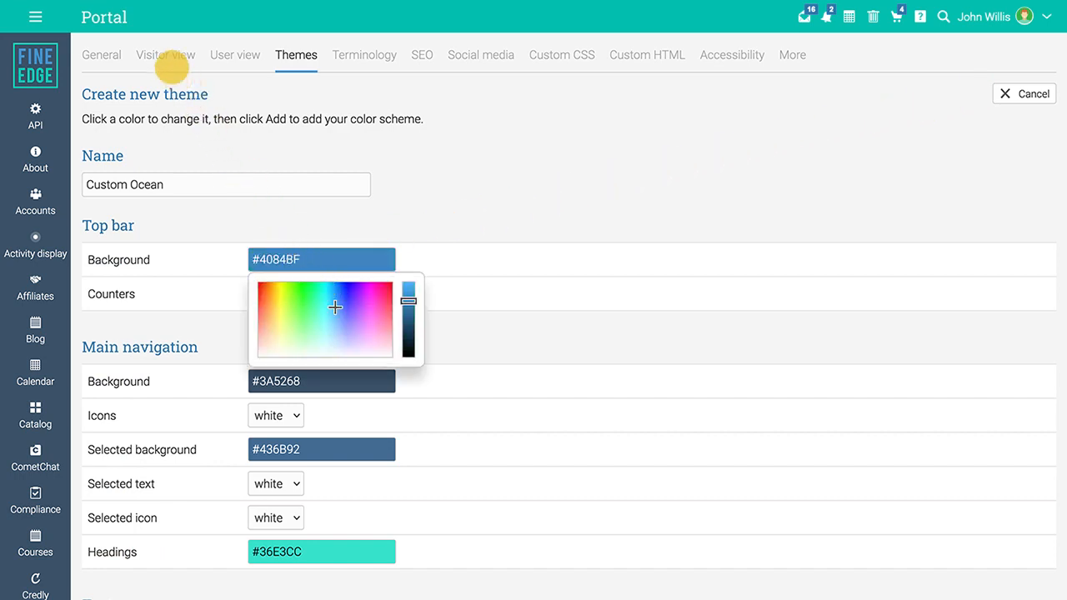
Step: Try the Simple portal type for visitors, view its login page editor, and restore the Full on all devices type
left_click(164, 55)
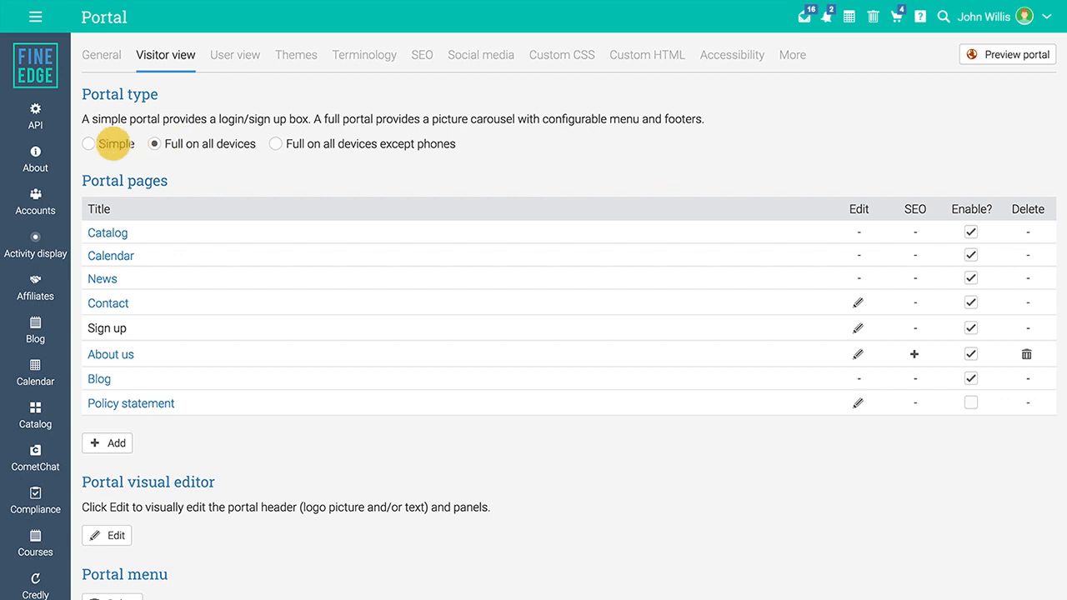
left_click(89, 143)
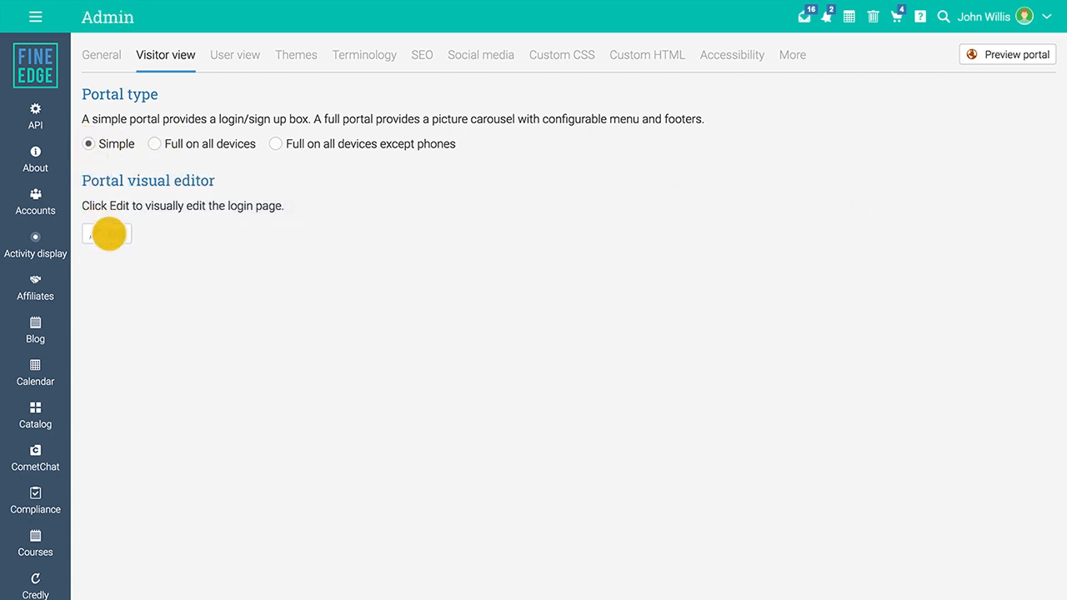
left_click(107, 233)
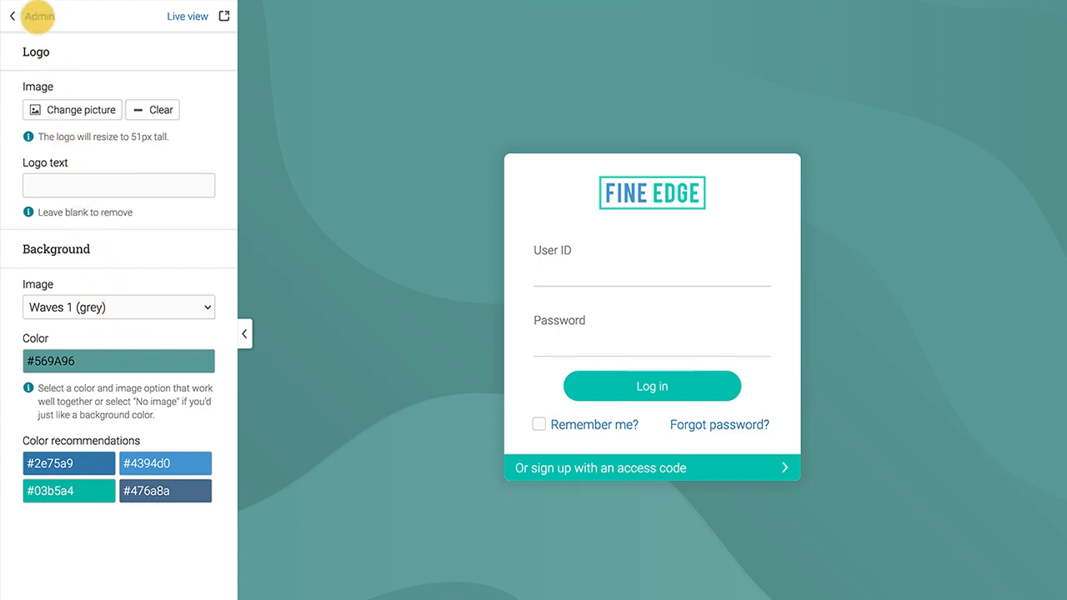
left_click(36, 16)
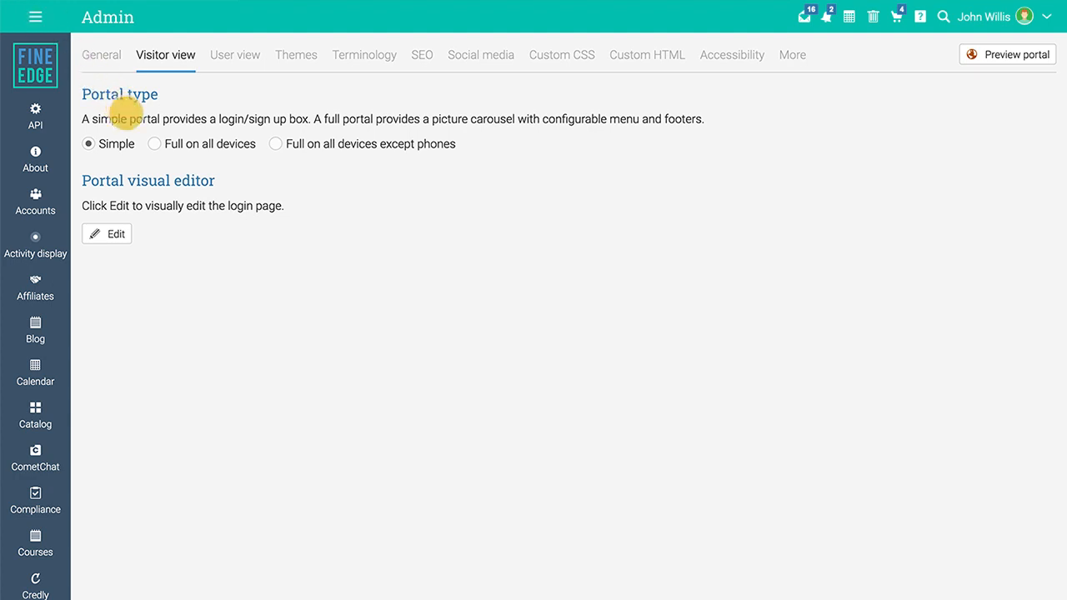
left_click(154, 143)
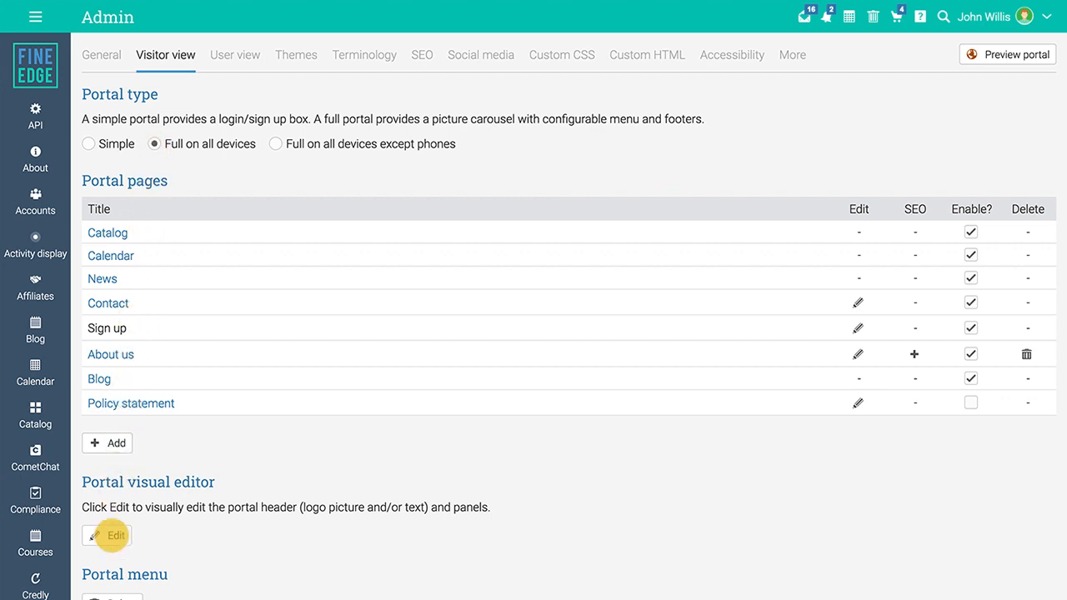
Step: Open the portal visual editor and review the header's background, logo and log in button settings
left_click(111, 536)
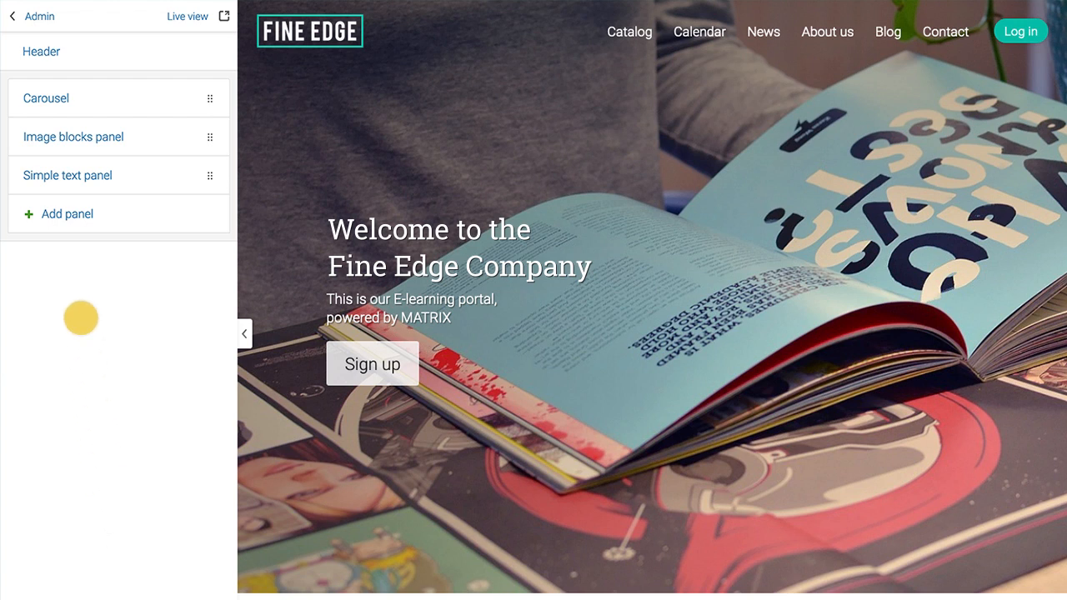
left_click(42, 52)
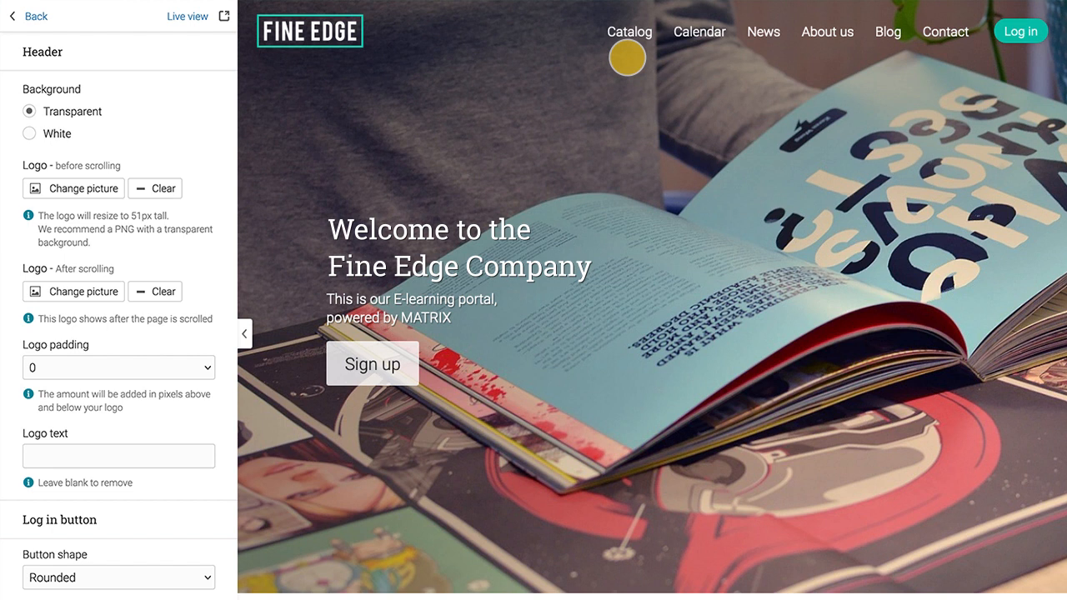
left_click(36, 20)
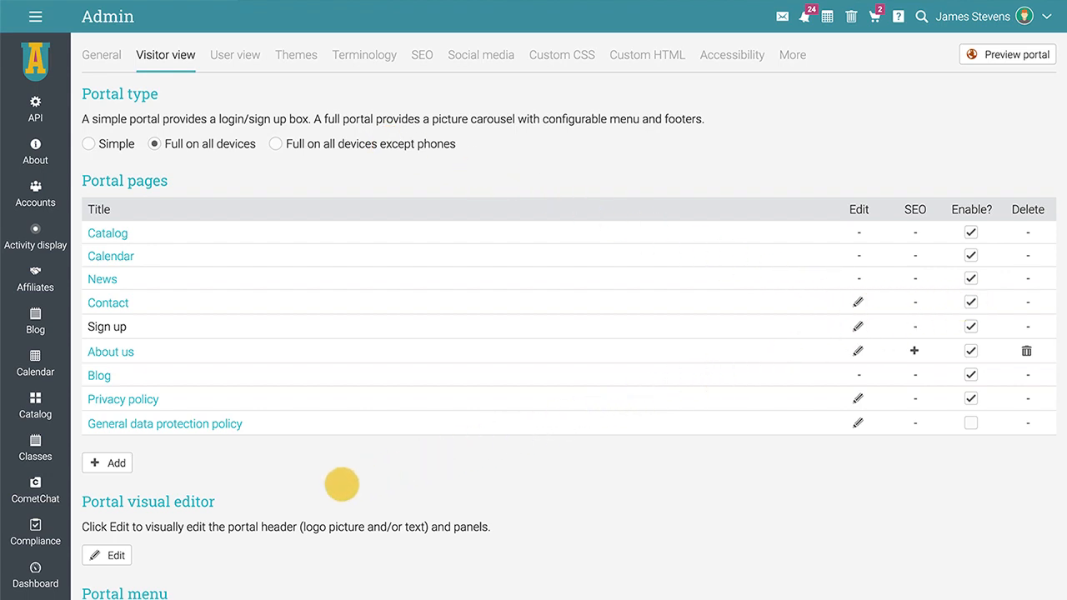
Step: Review the types of panels that can be added in the portal visual editor
left_click(107, 555)
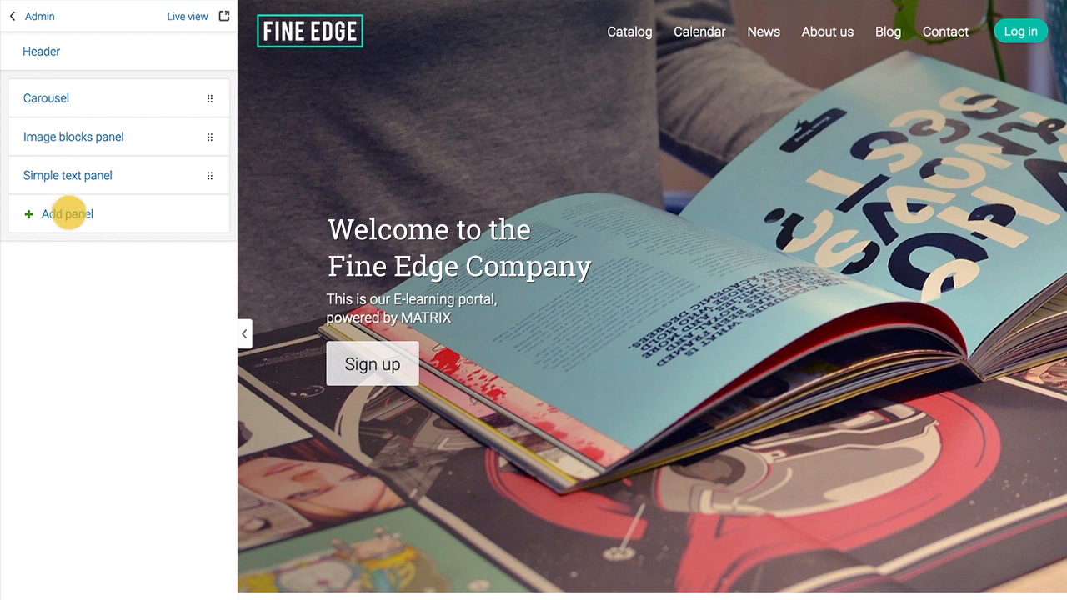
left_click(68, 214)
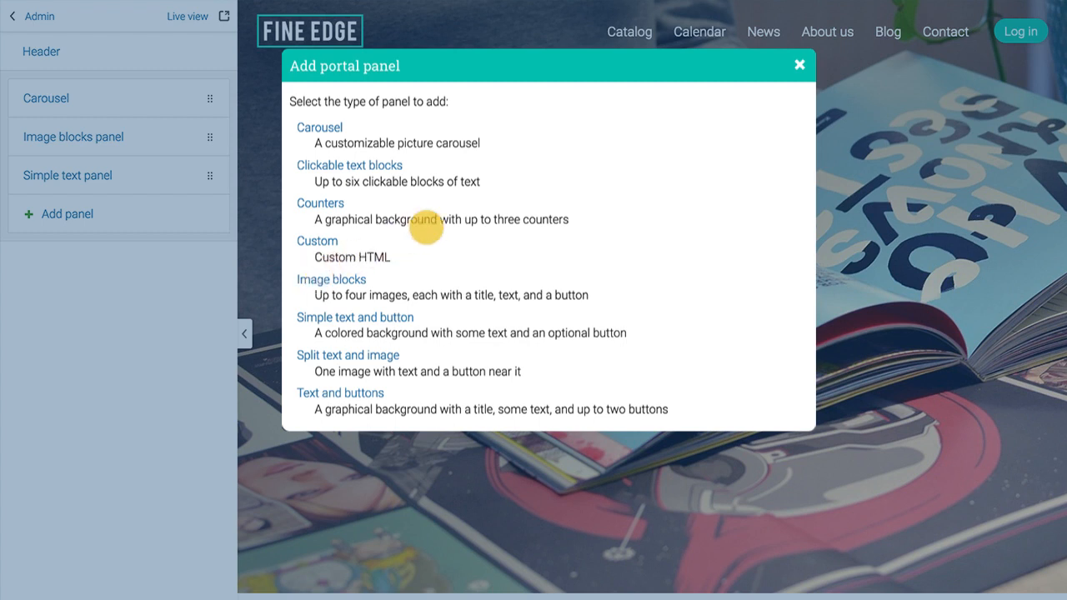
left_click(799, 64)
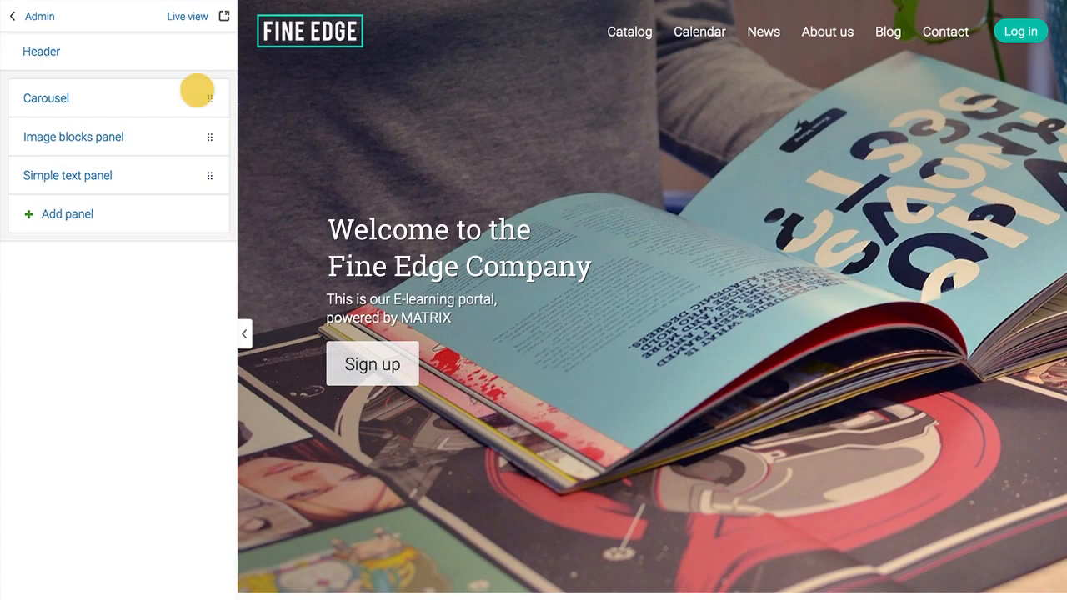
Step: Change the first carousel slide's heading to "Welcome to the Fine Edge Organization"
left_click(48, 98)
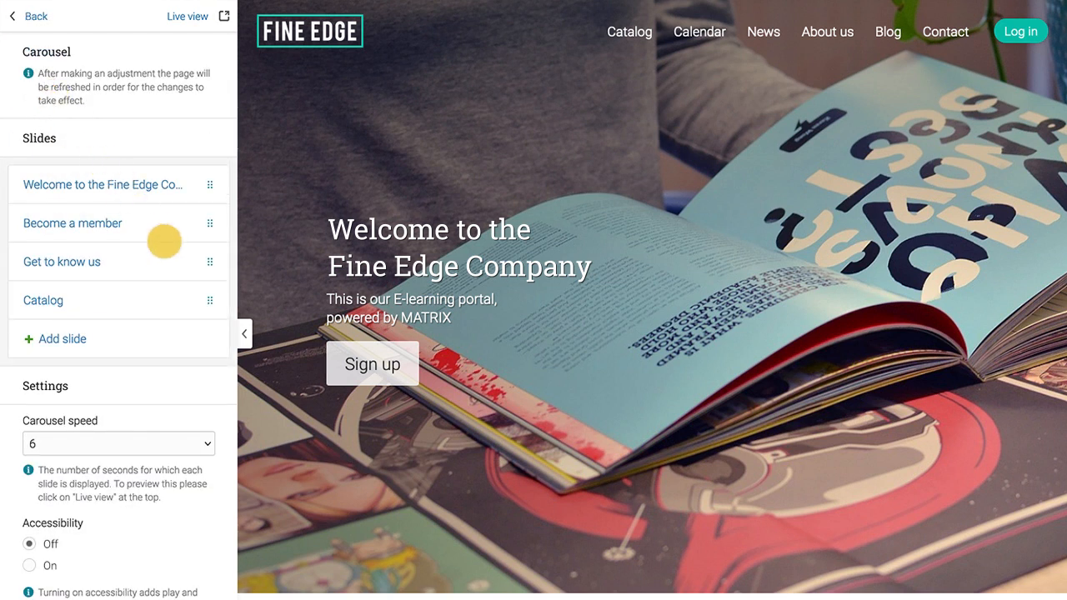
left_click(143, 183)
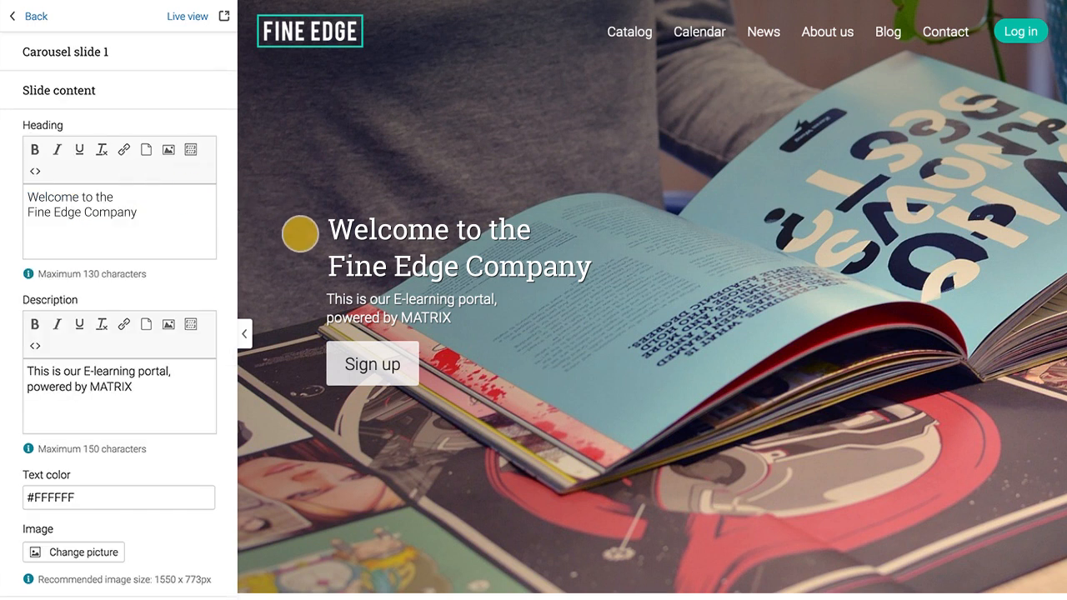
left_click(114, 233)
key("BackSpace")
key("BackSpace")
key("BackSpace")
key("BackSpace")
key("BackSpace")
key("BackSpace")
key("BackSpace")
key("BackSpace")
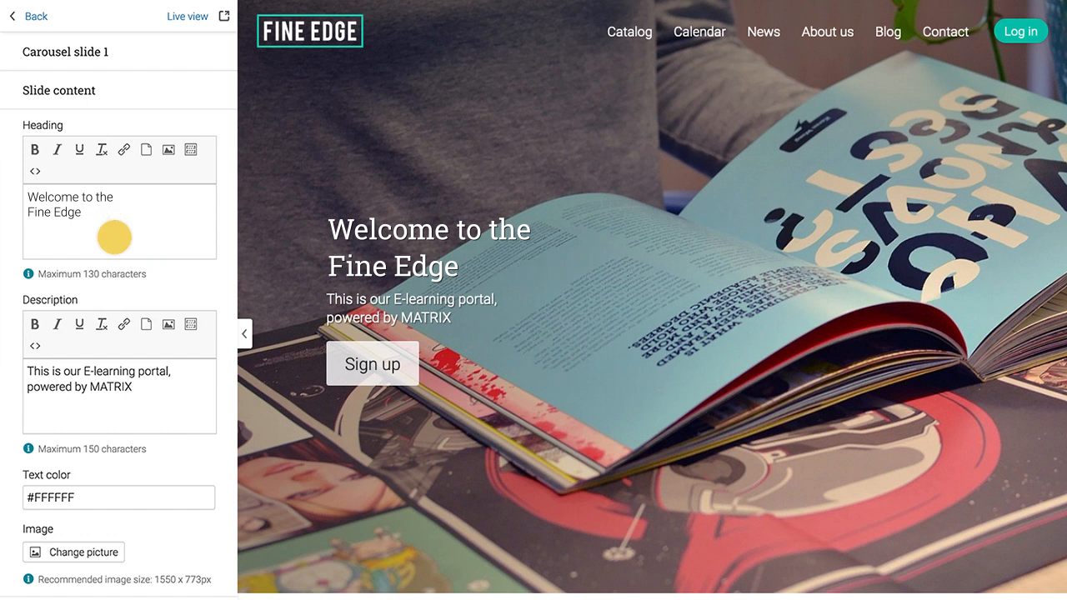
type("Organization")
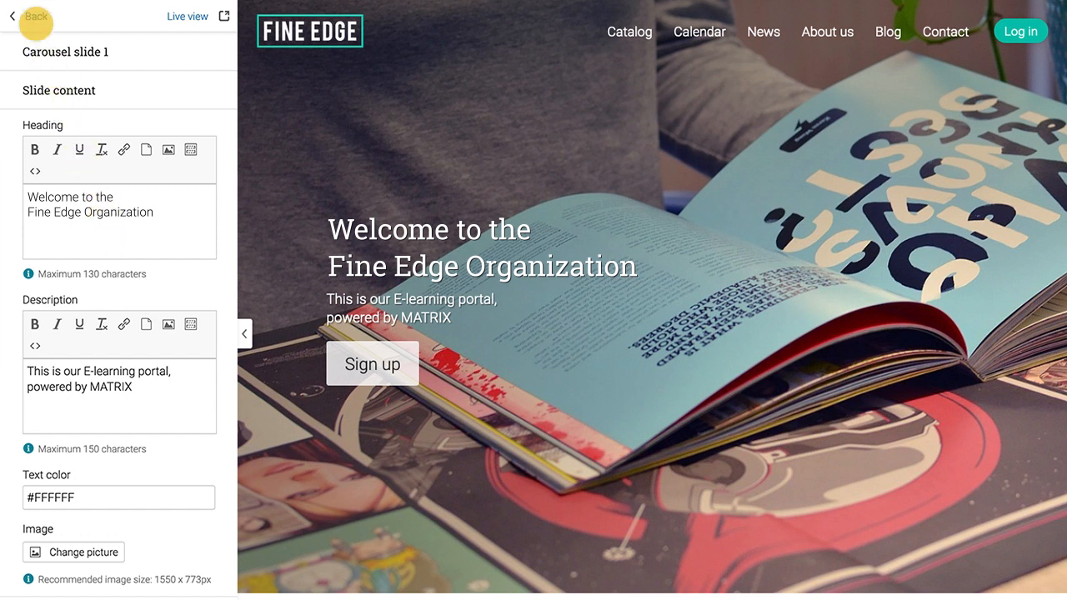
left_click(35, 18)
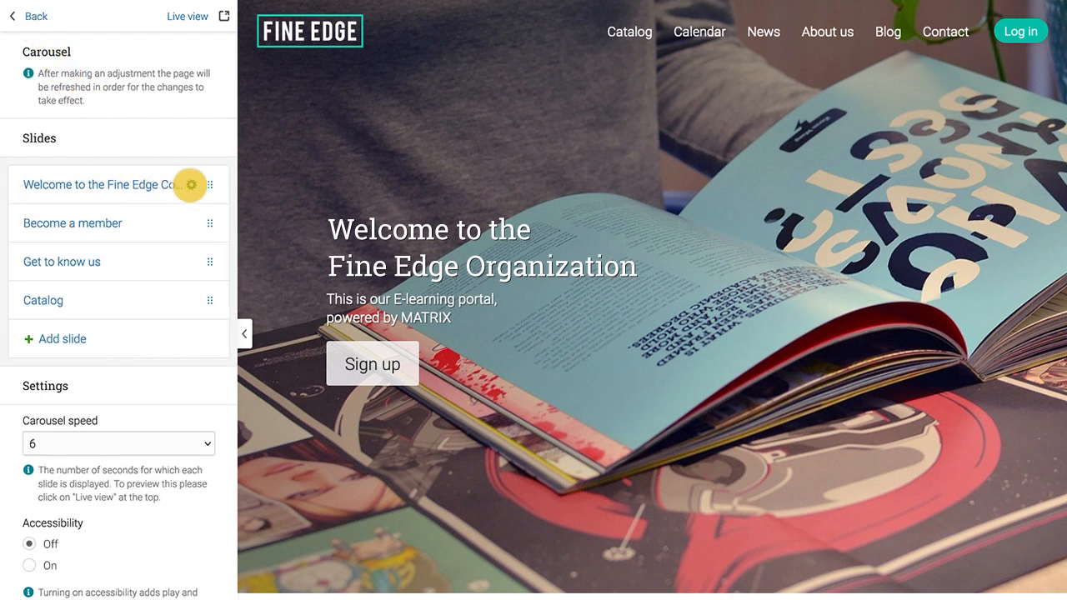
Step: Hide the welcome slide in the carousel and return to the panel list
left_click(190, 184)
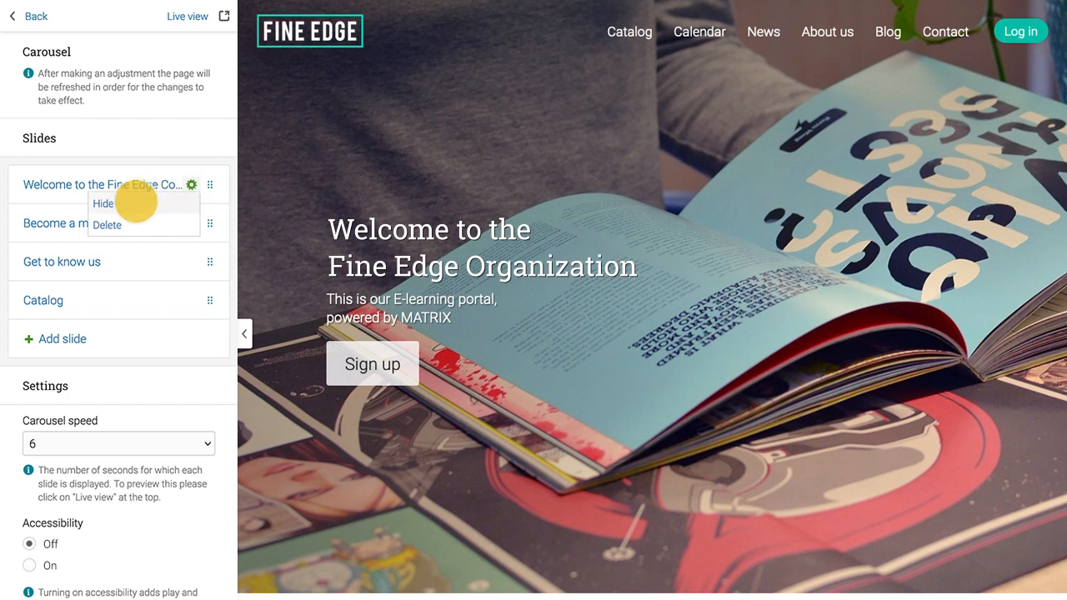
left_click(134, 202)
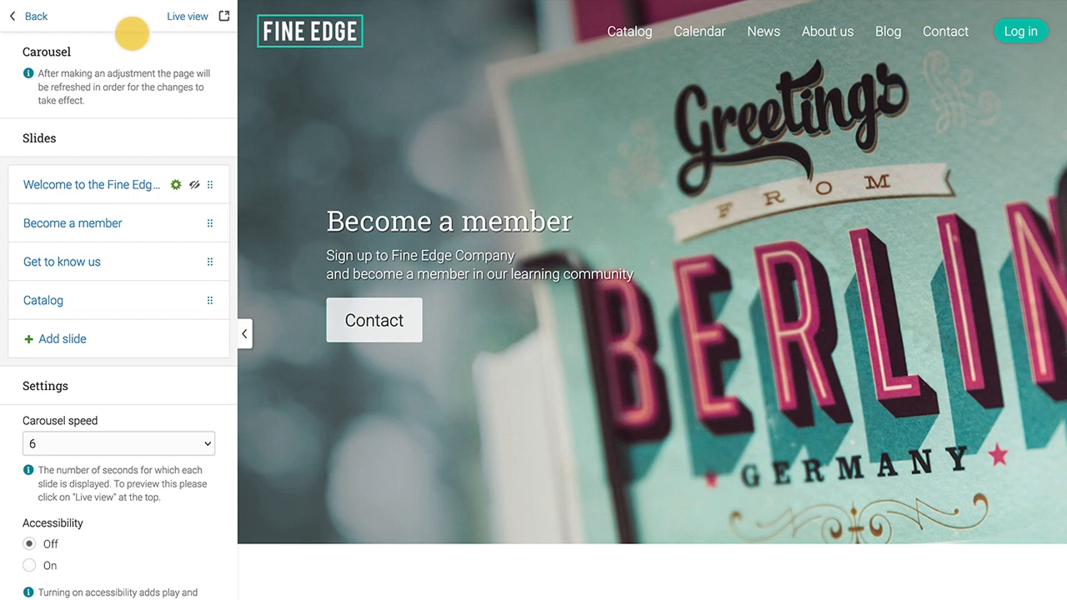
left_click(37, 17)
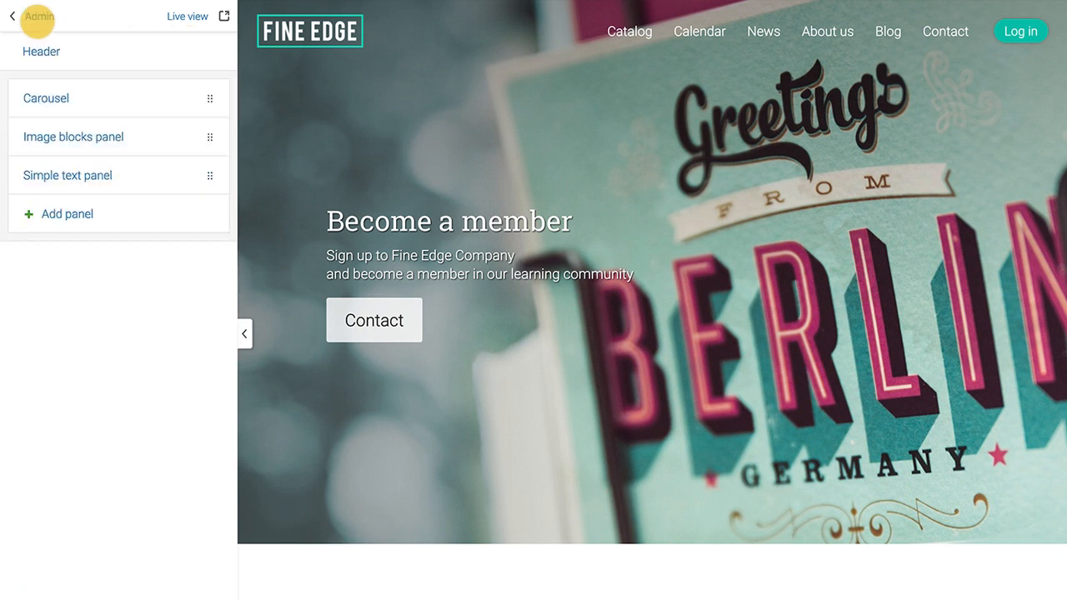
Step: Move the Image blocks panel below the Simple text panel and return to the admin settings
left_click_drag(209, 135, 209, 173)
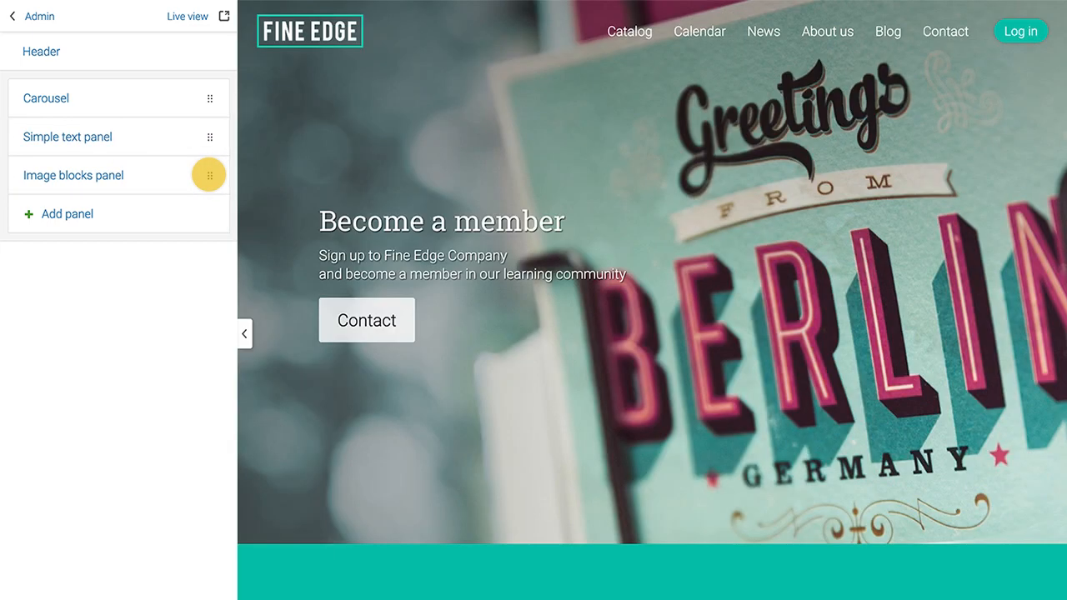
left_click(39, 17)
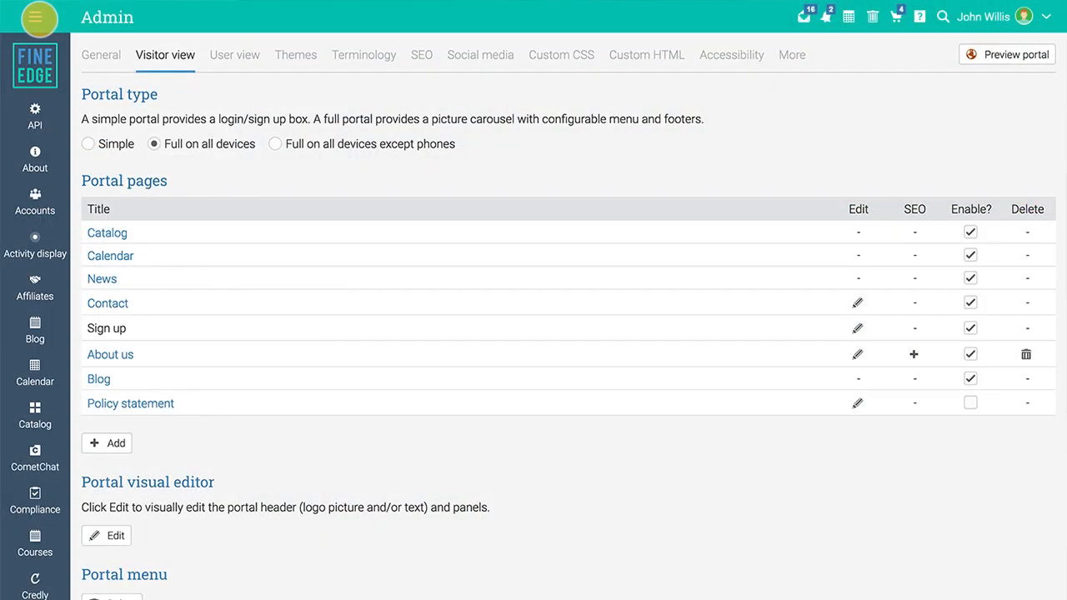
Step: Review the visitor view's menu, panel and footer settings and the site's terminology substitutions
scroll(39, 19, "down", 8)
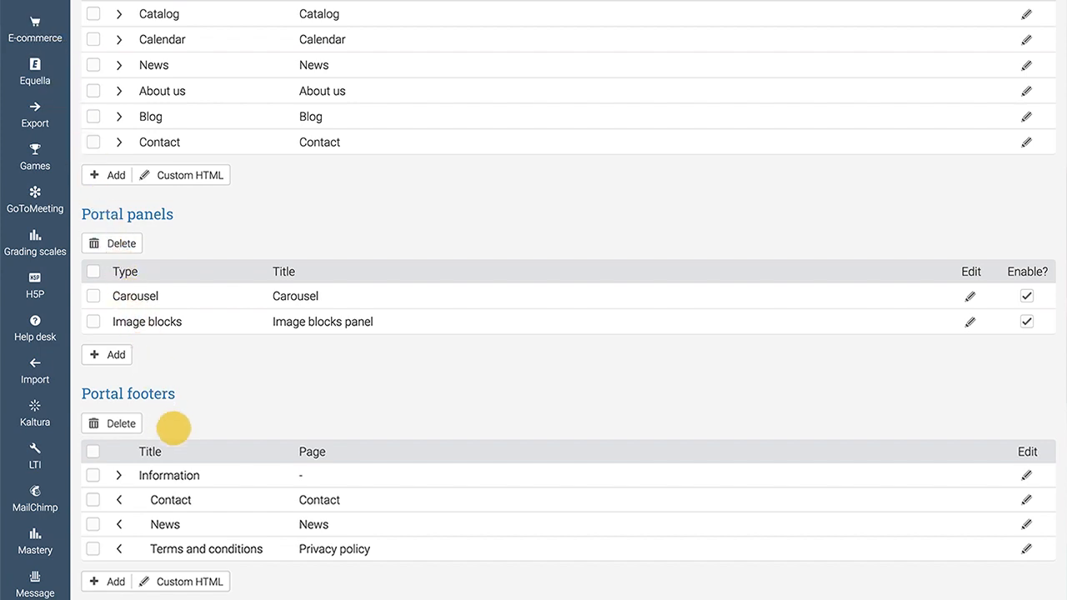
scroll(172, 427, "up", 8)
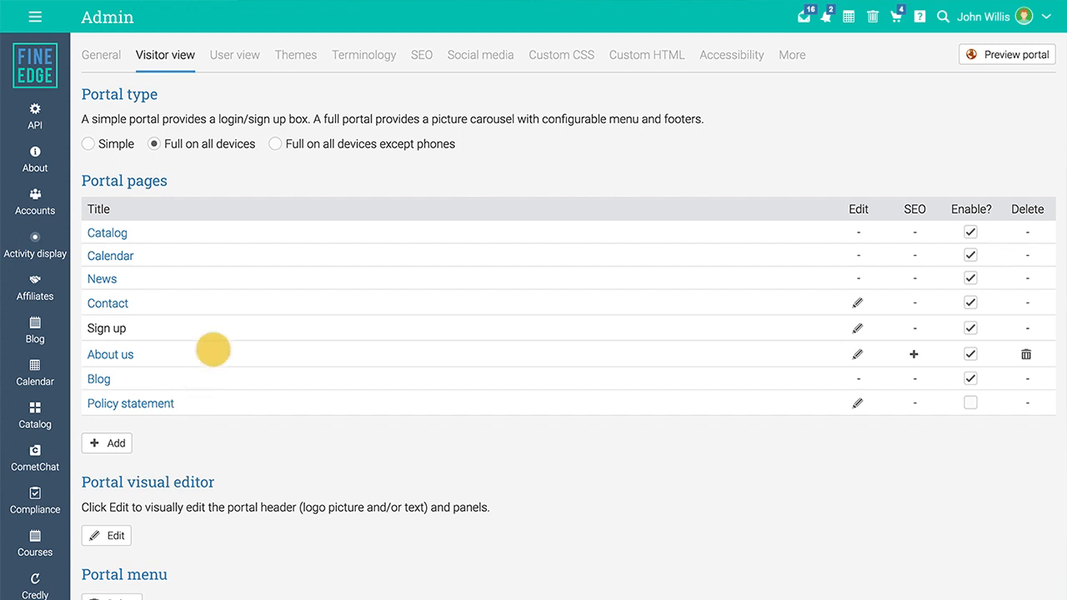
left_click(360, 57)
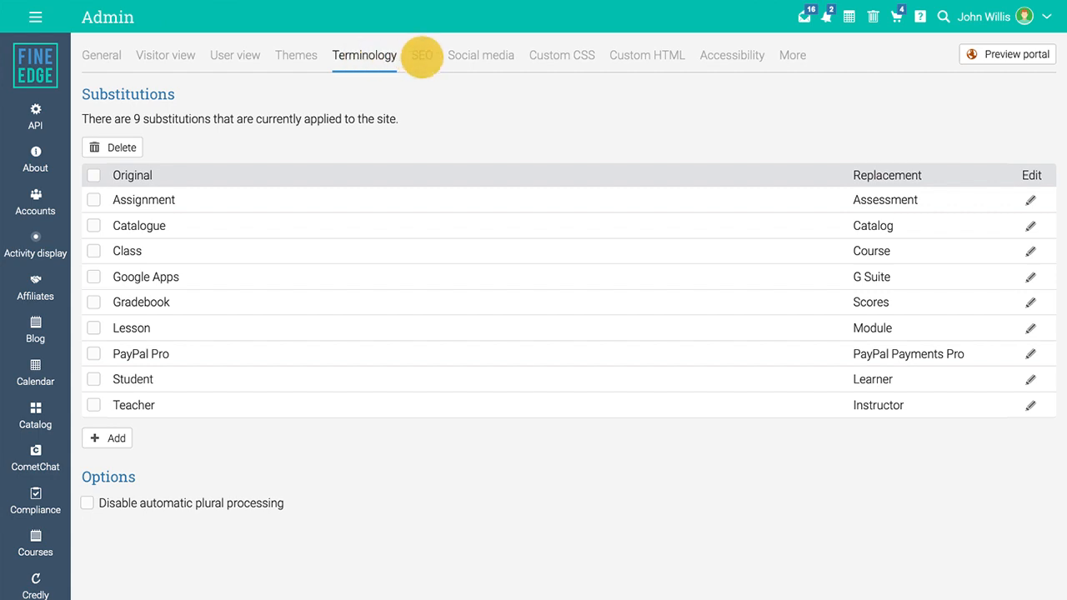
Step: Enable search engine indexing for the portal in the SEO settings
left_click(422, 56)
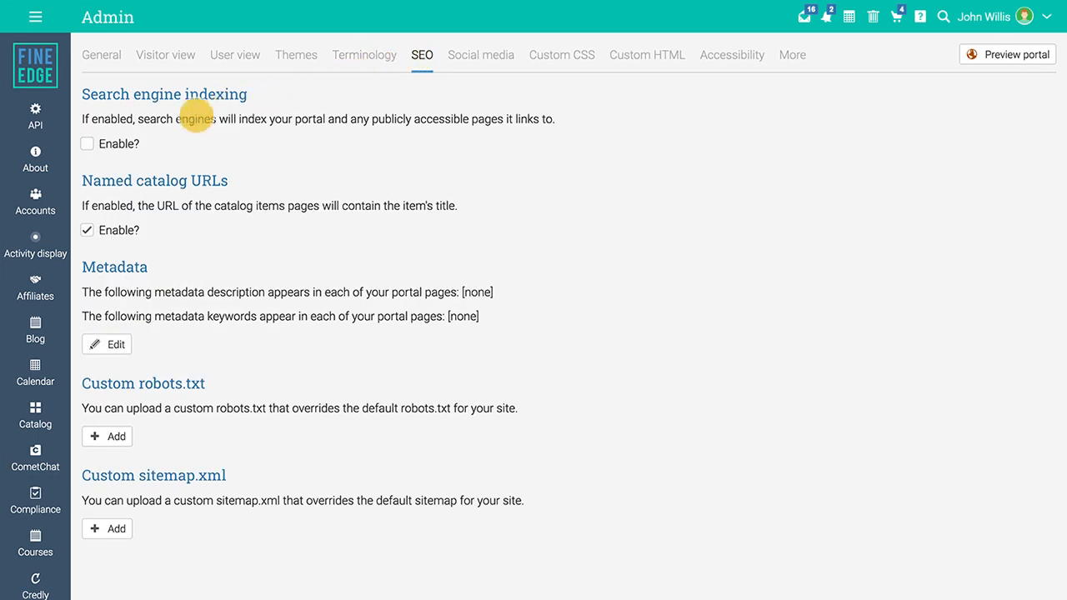
left_click(87, 144)
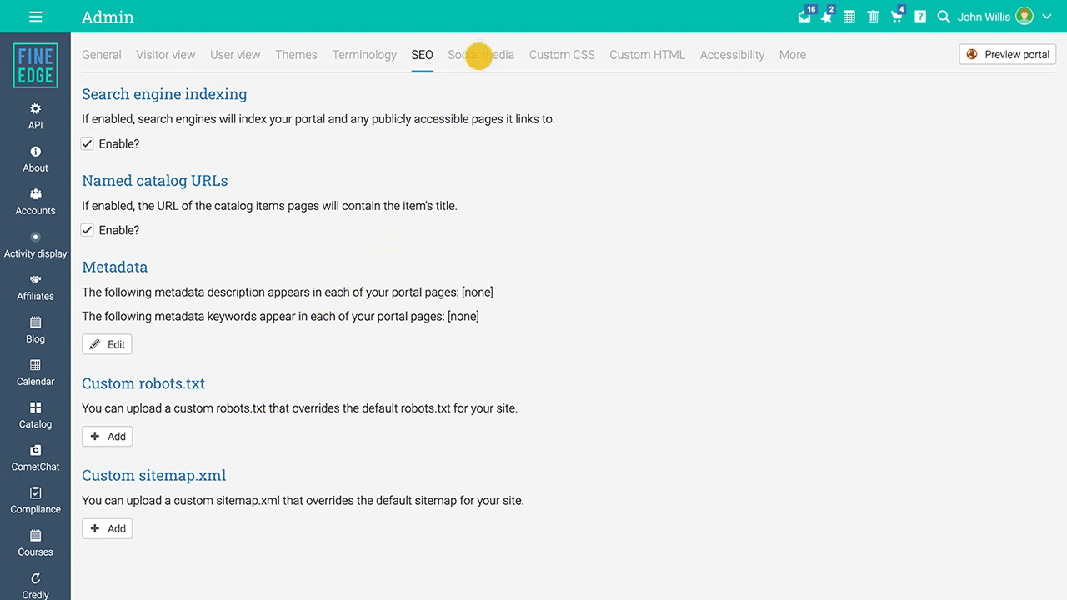
Step: Review the social media icon settings and the additional portal options such as session timeout and captcha
left_click(478, 56)
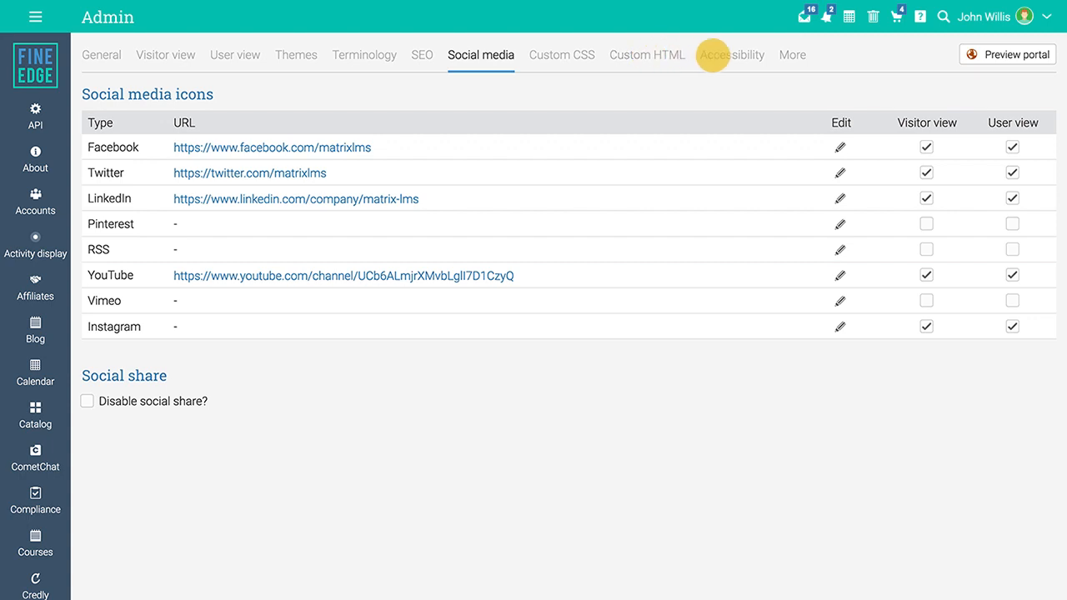
left_click(790, 55)
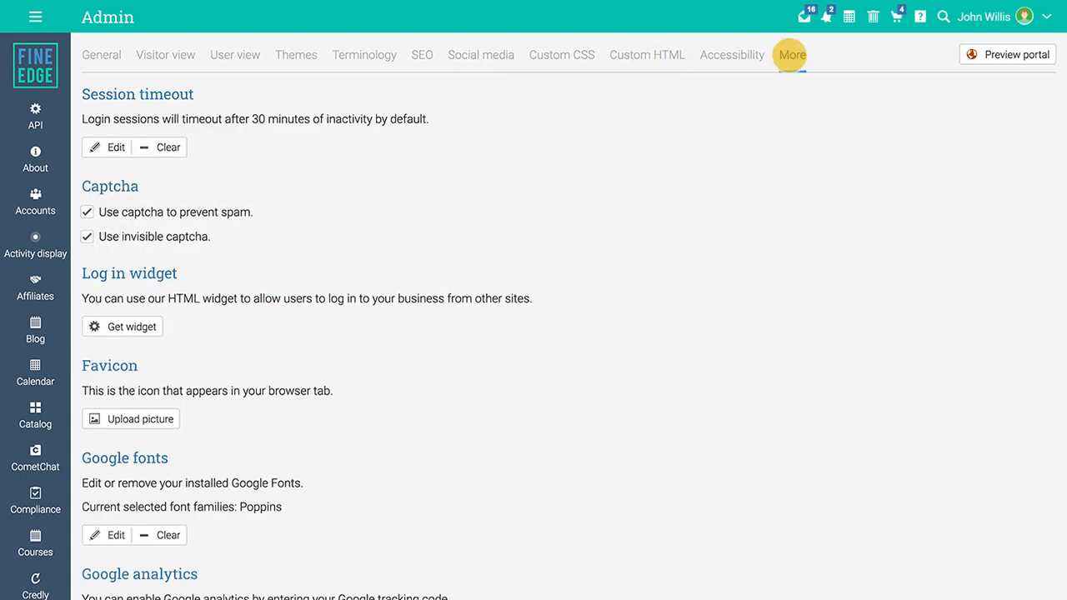